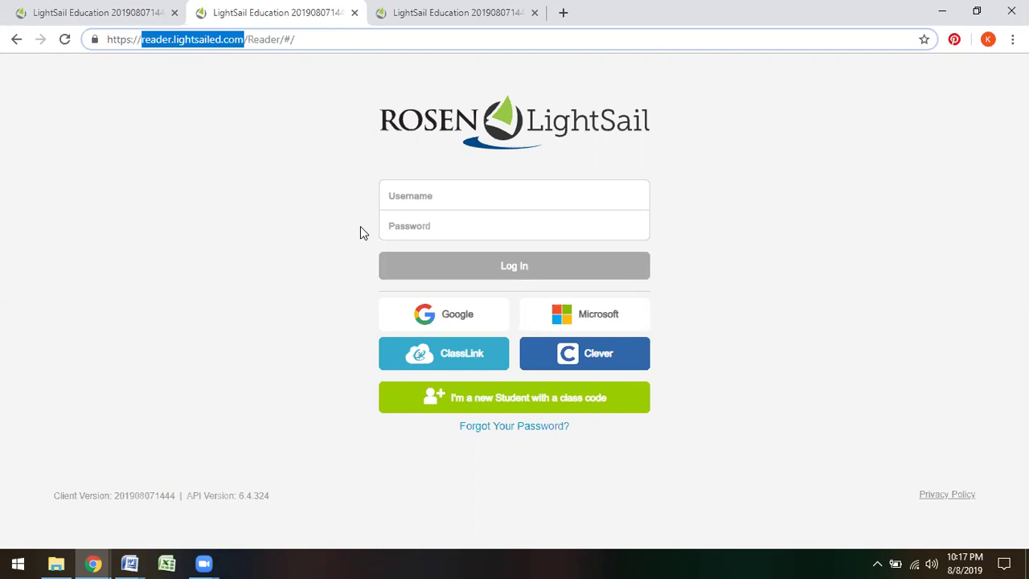
# In the teacher account's Student Roster, select only Test Class instead of Demo Class and load its roster
pyautogui.click(99, 19)
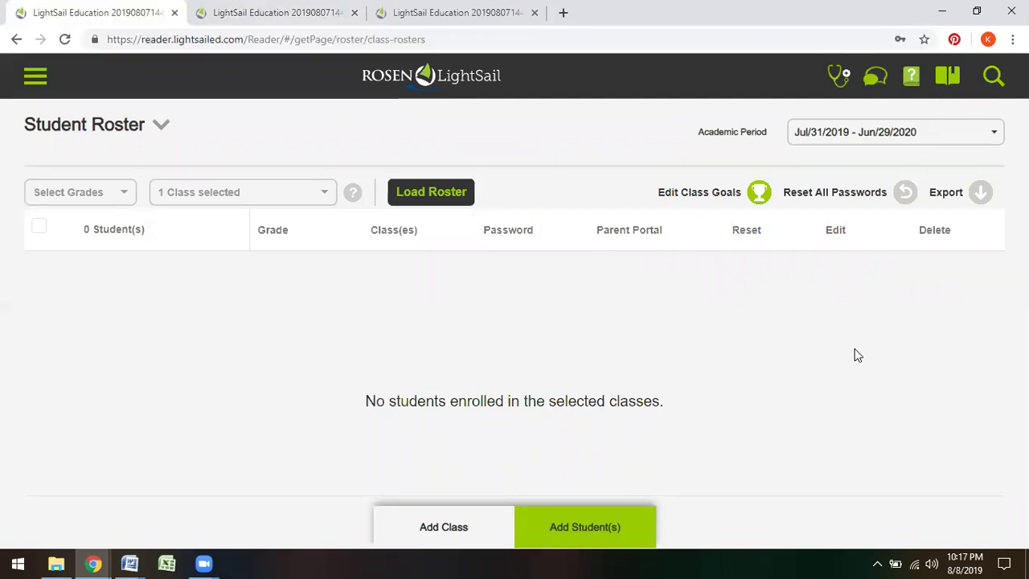
pyautogui.click(324, 195)
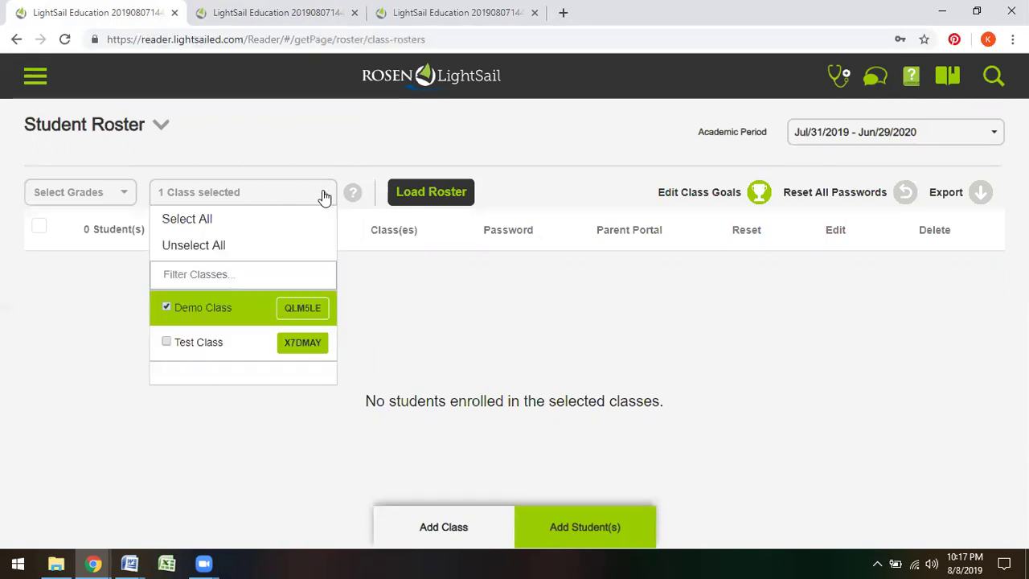
pyautogui.click(165, 307)
pyautogui.click(167, 341)
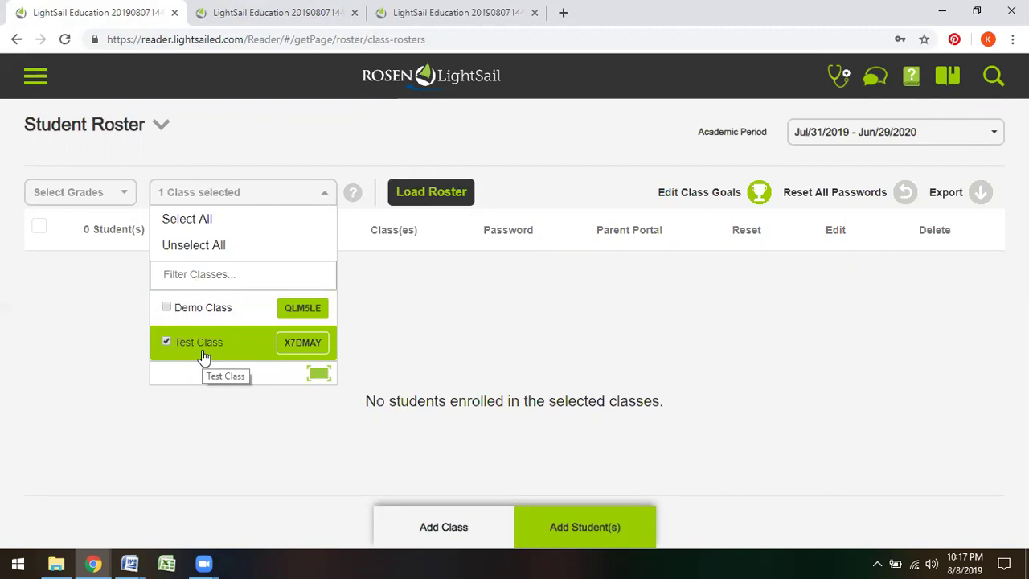
pyautogui.click(420, 193)
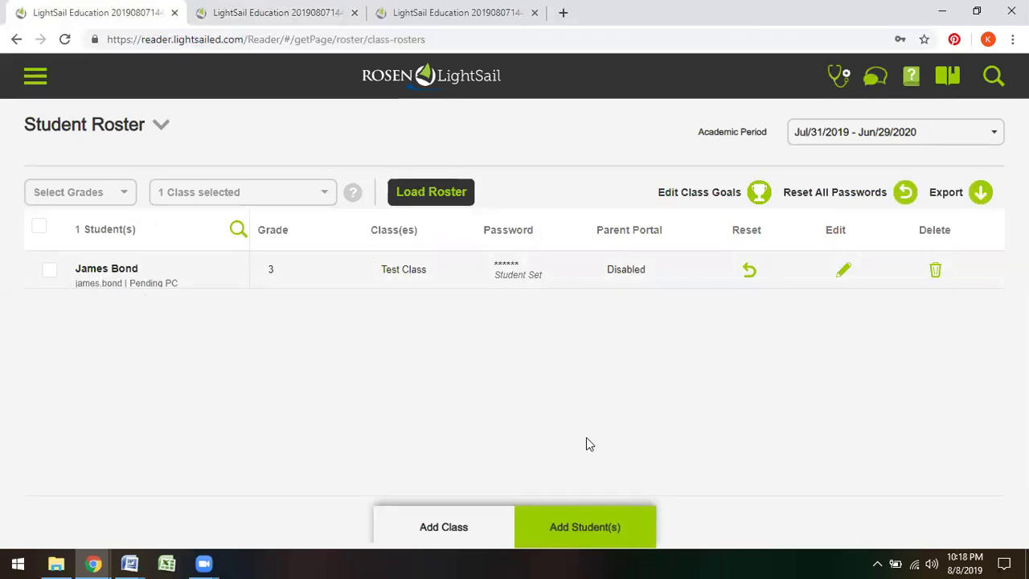
# Start a single-student entry with a generated student ID, and check the Google login option on the sign-in page
pyautogui.click(565, 527)
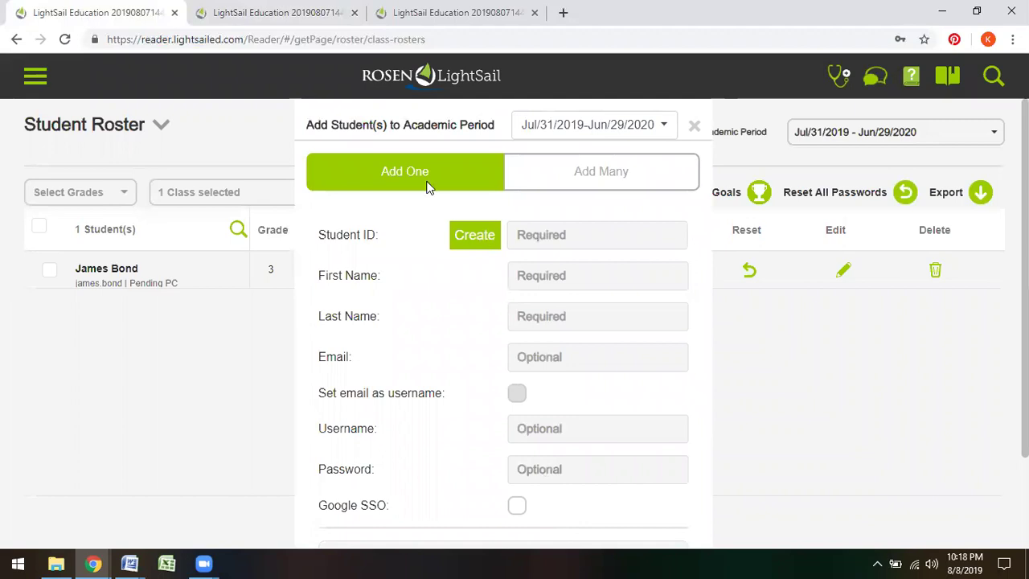
pyautogui.click(474, 238)
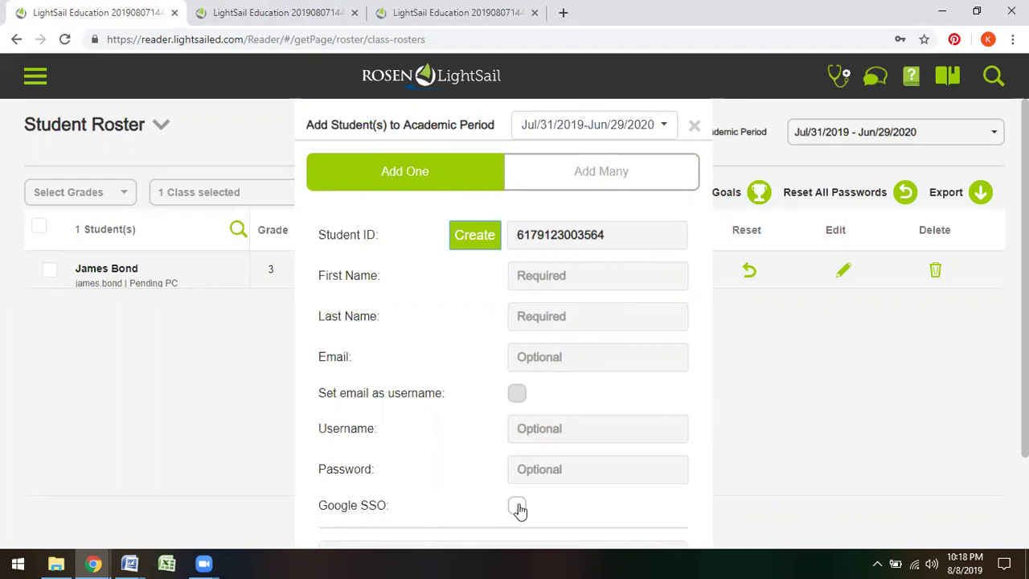
pyautogui.click(262, 16)
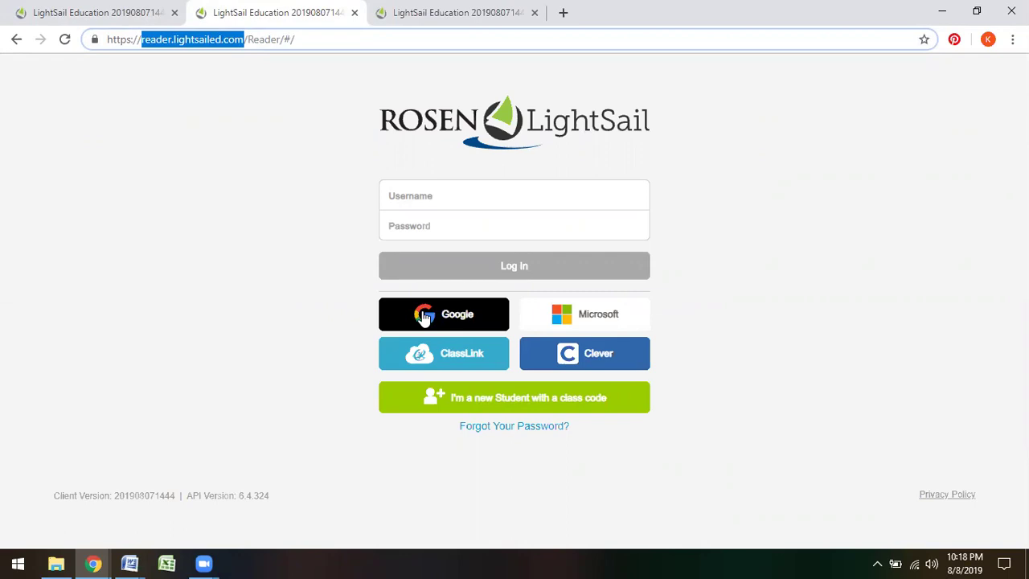
pyautogui.click(67, 20)
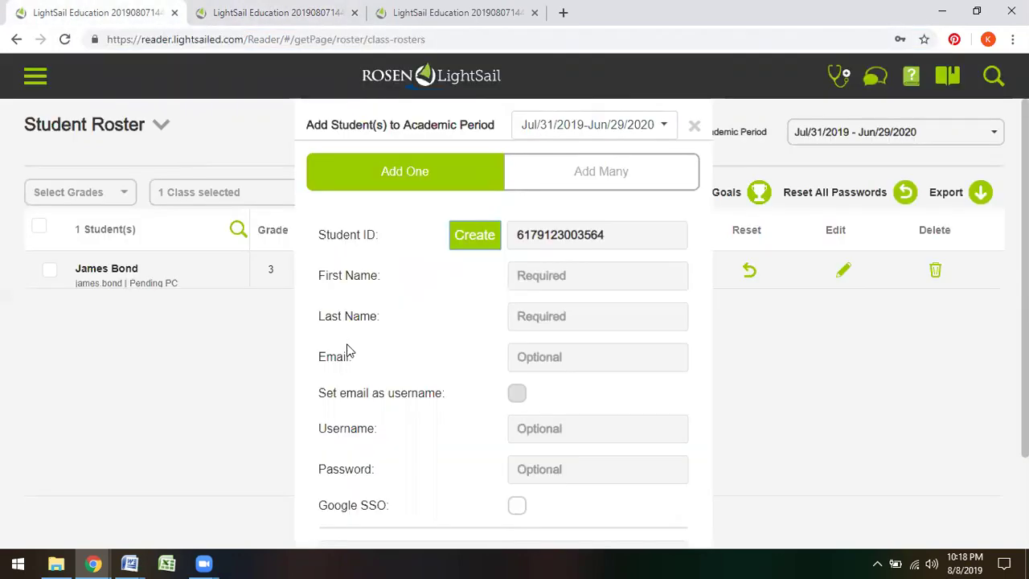
# Review the grade and class choices for the new student, try out Test Class, and discard the entry
pyautogui.scroll(-2, 415, 378)
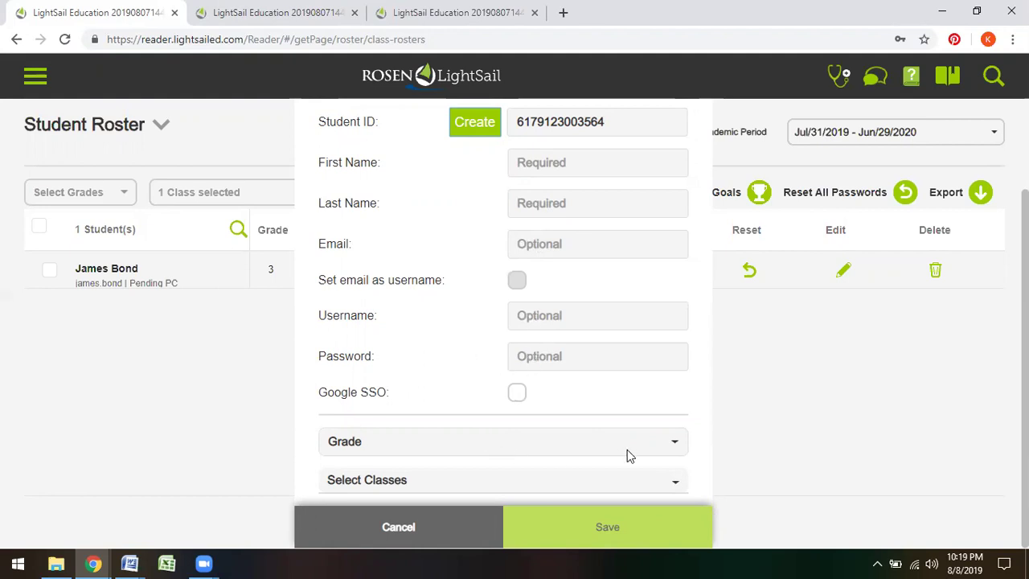
pyautogui.click(676, 446)
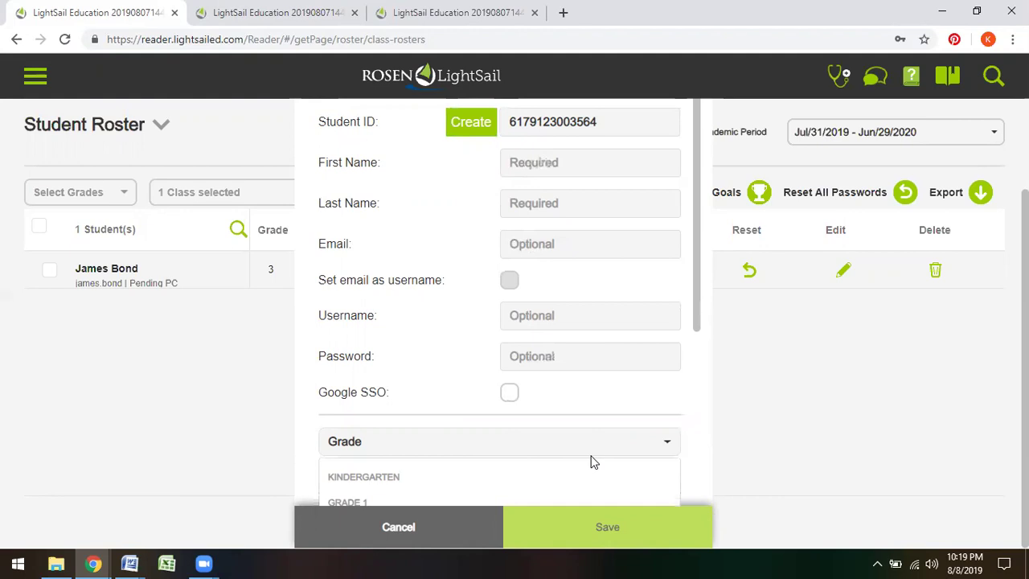
pyautogui.scroll(-3, 593, 461)
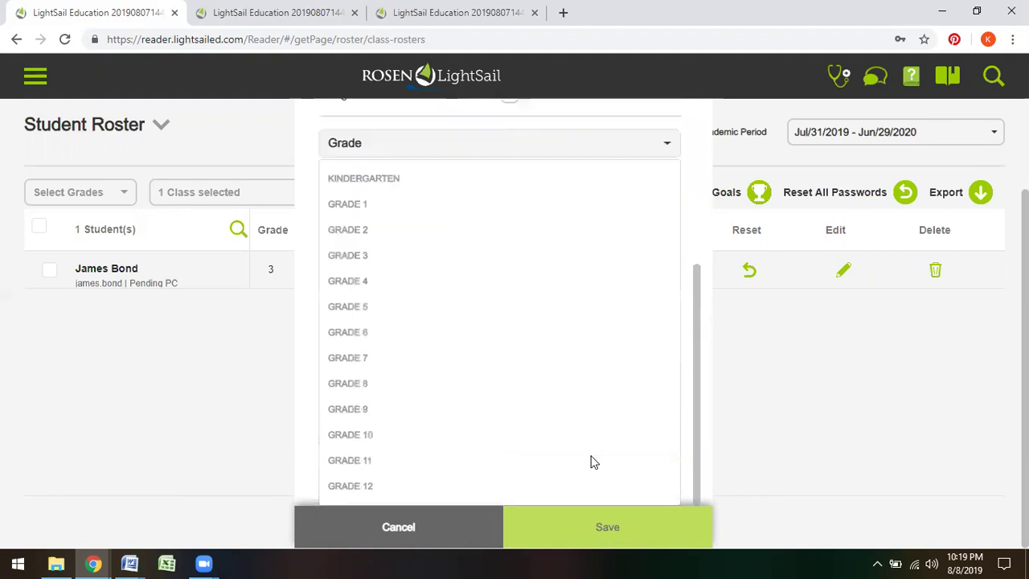
pyautogui.click(309, 342)
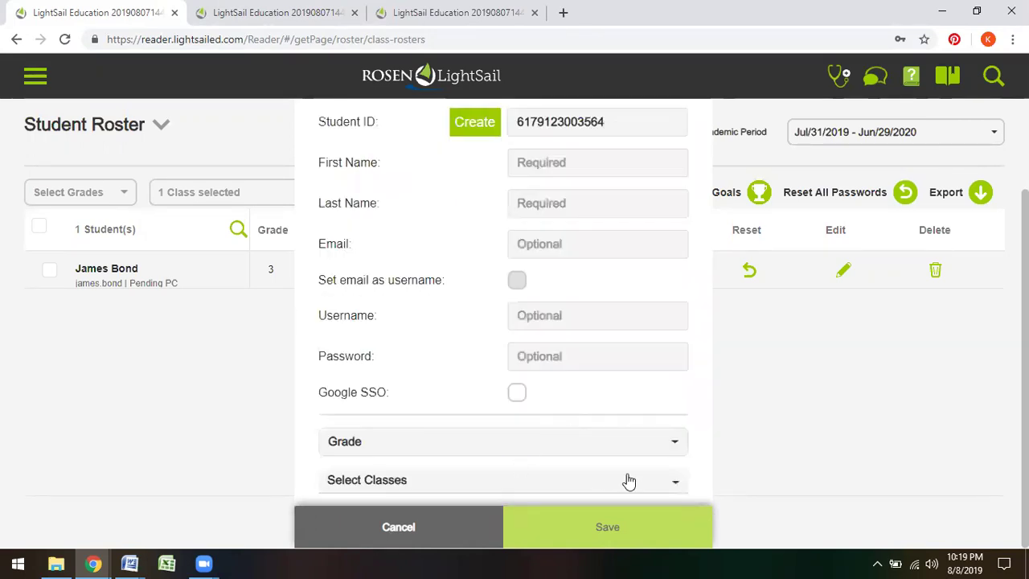
pyautogui.click(658, 488)
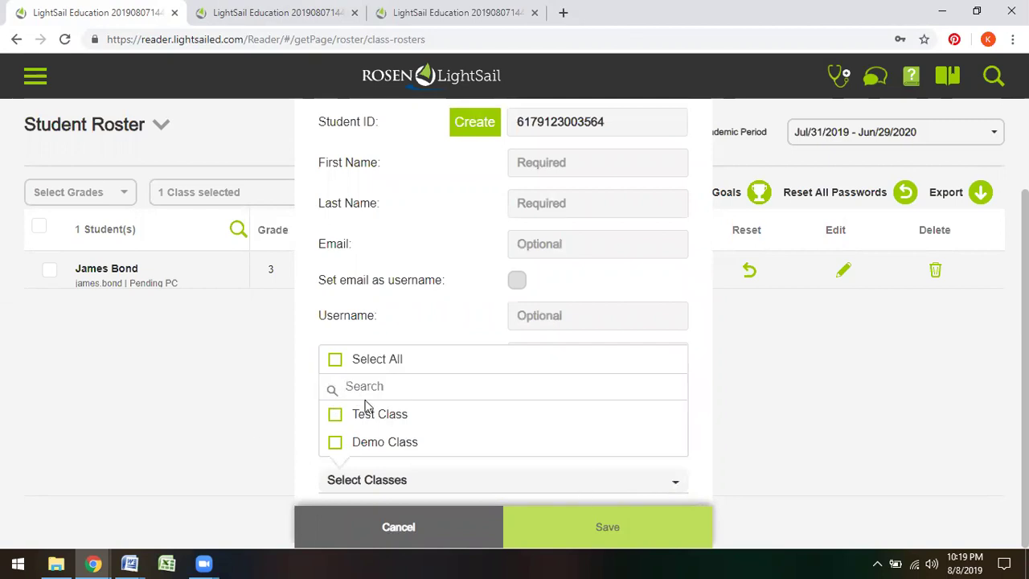
pyautogui.click(336, 416)
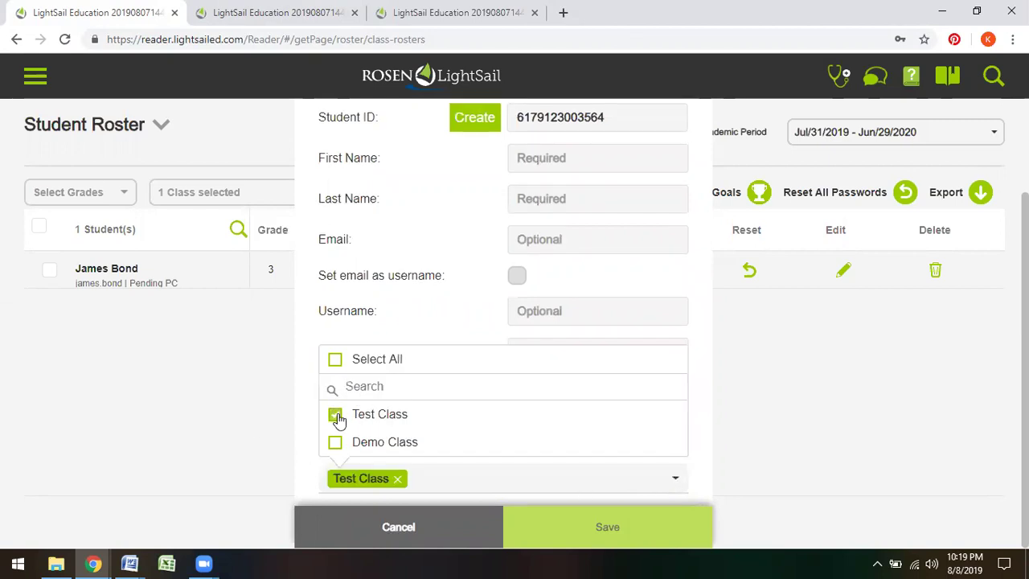
pyautogui.click(336, 416)
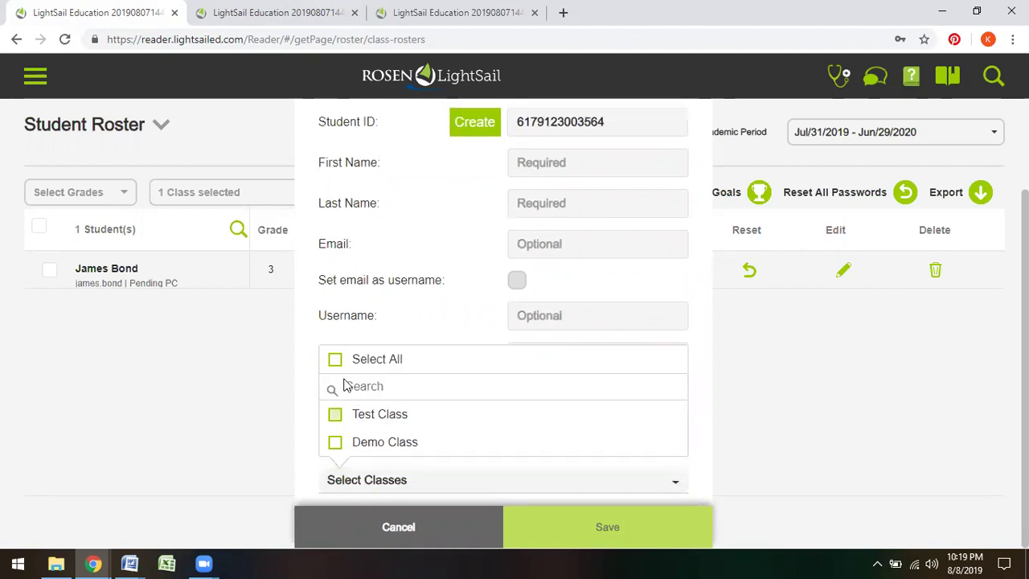
pyautogui.click(438, 325)
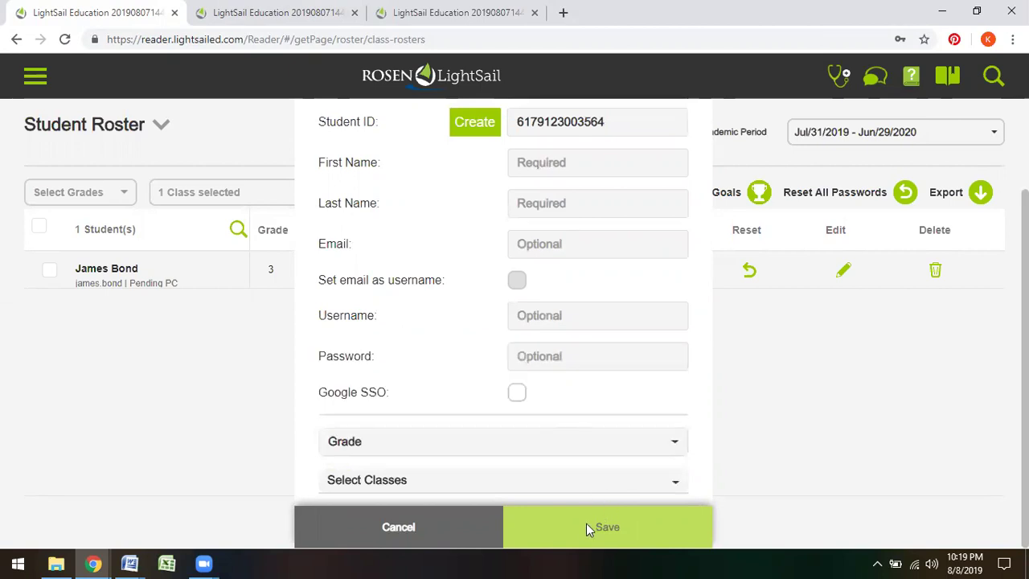
pyautogui.click(426, 524)
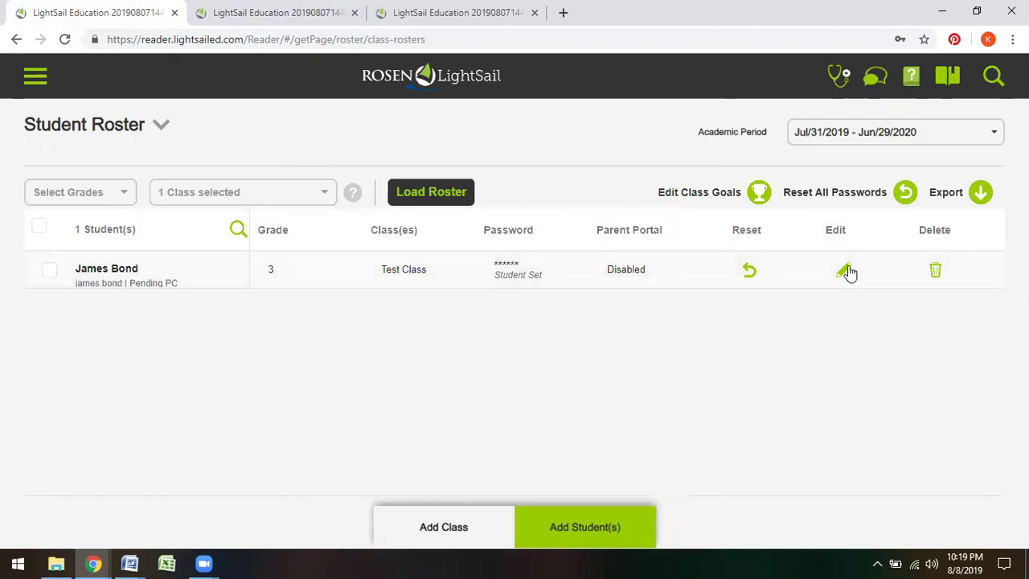
# Reload the Test Class roster, and view where a parent e-mail is added in the listed student's Parent Portal access
pyautogui.click(326, 194)
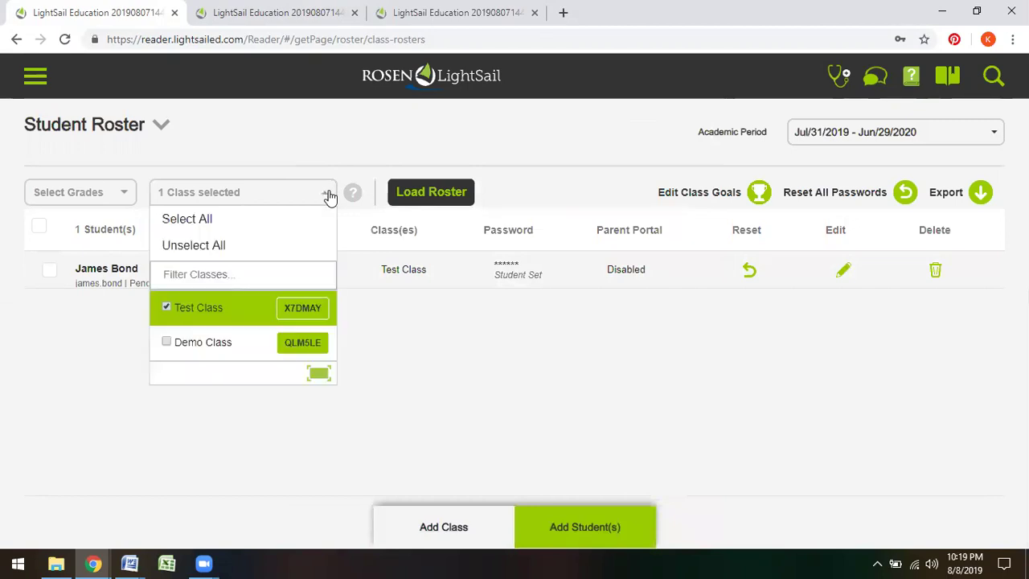
pyautogui.click(452, 195)
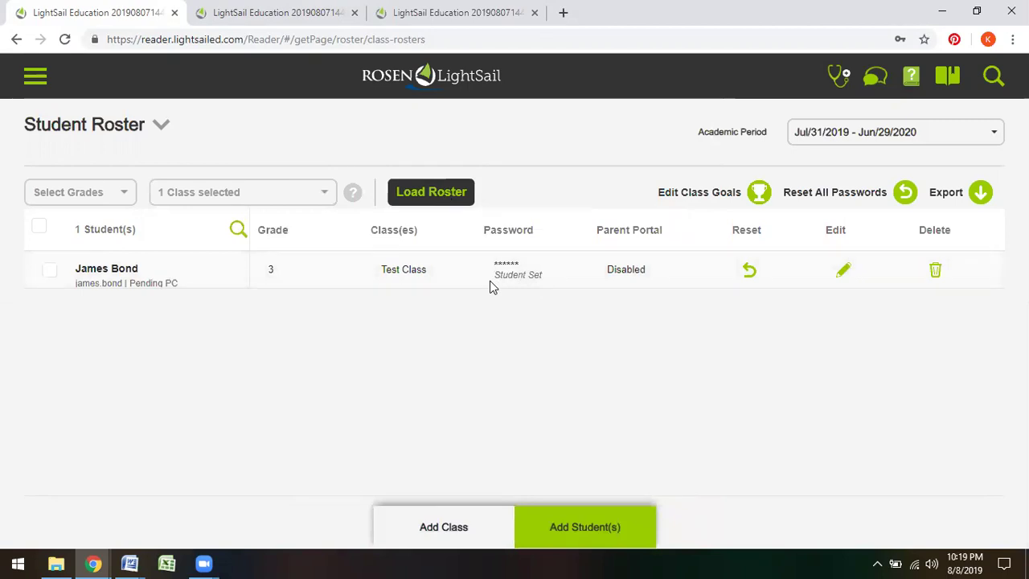
pyautogui.click(844, 271)
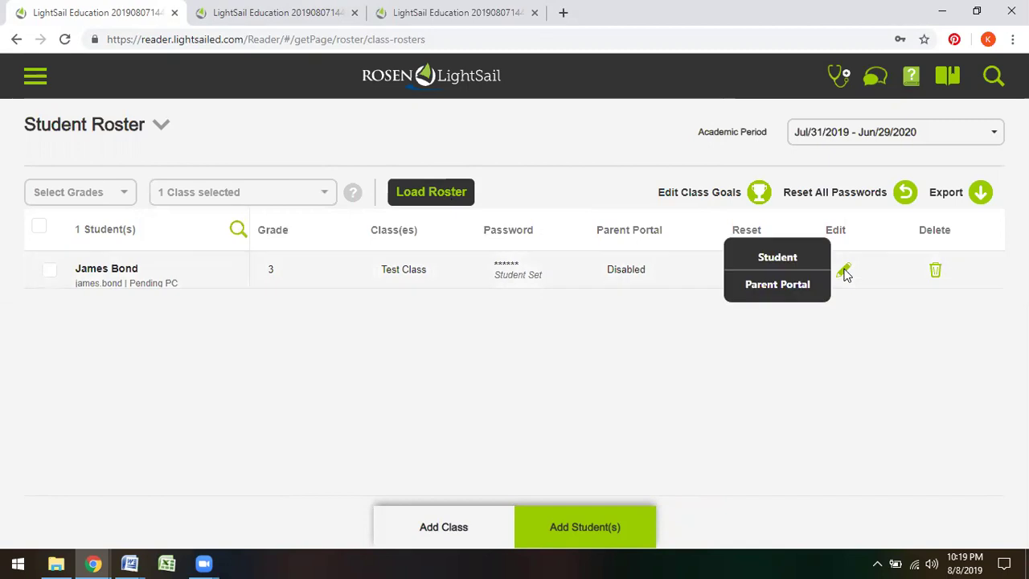
pyautogui.click(806, 286)
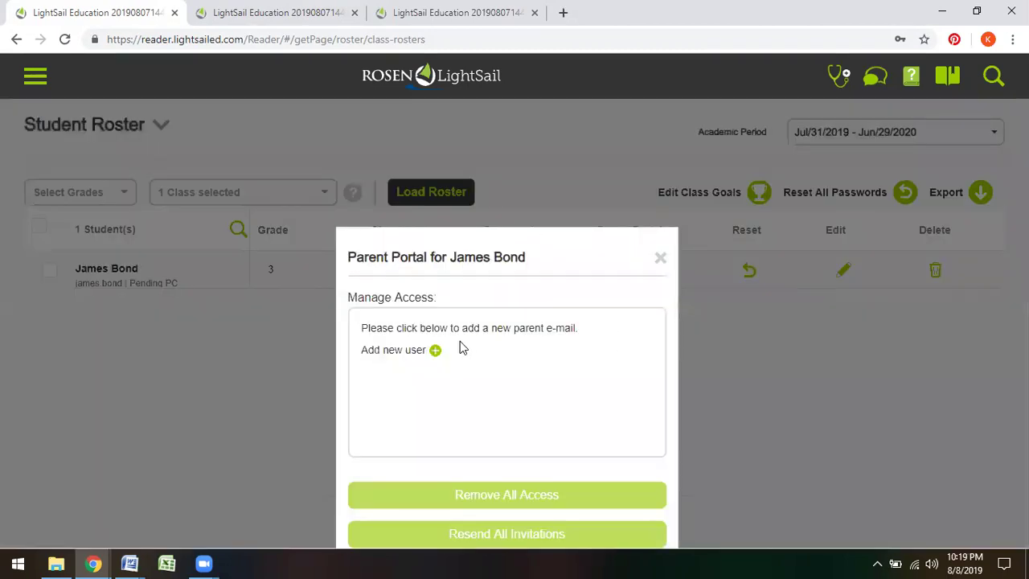
pyautogui.click(434, 350)
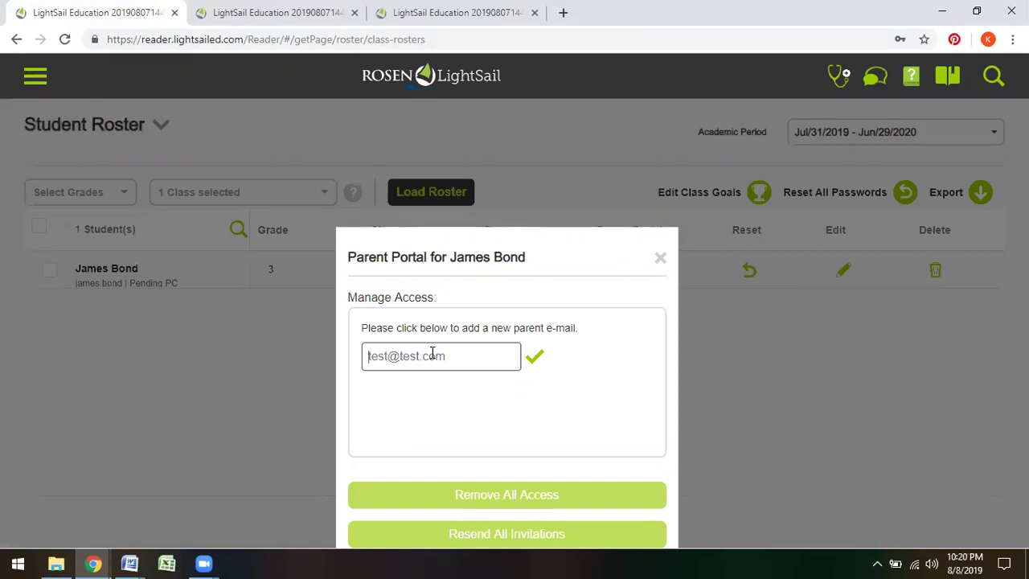
pyautogui.click(661, 258)
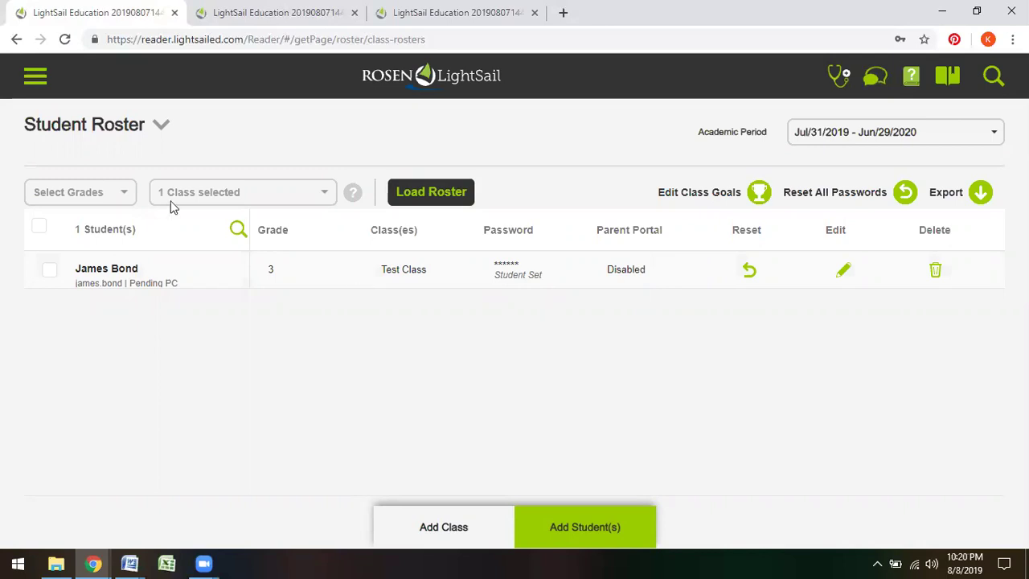
# In the Class Settings for Test Class, hide the leaderboard for the whole class
pyautogui.click(35, 79)
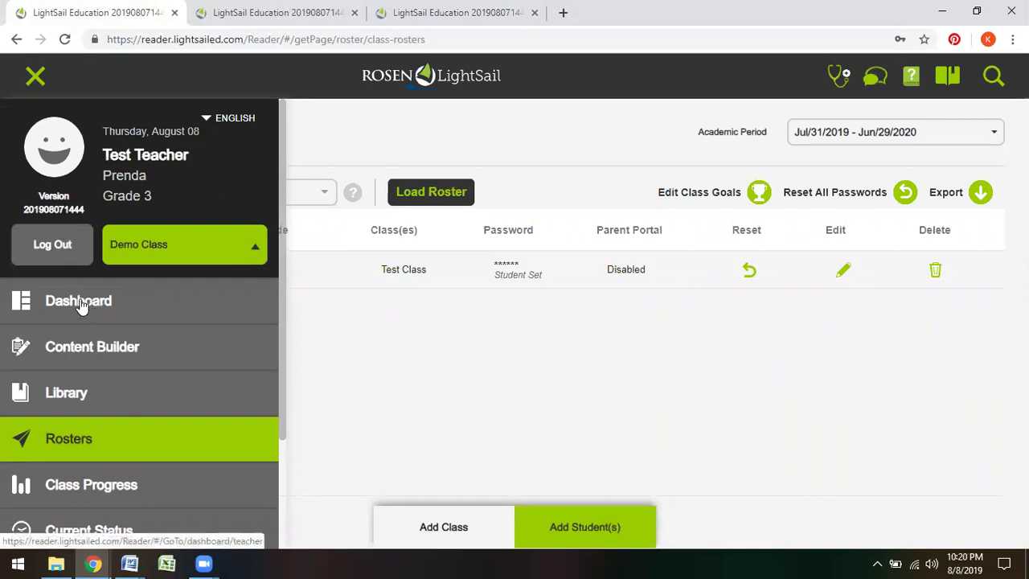
pyautogui.scroll(-2, 65, 360)
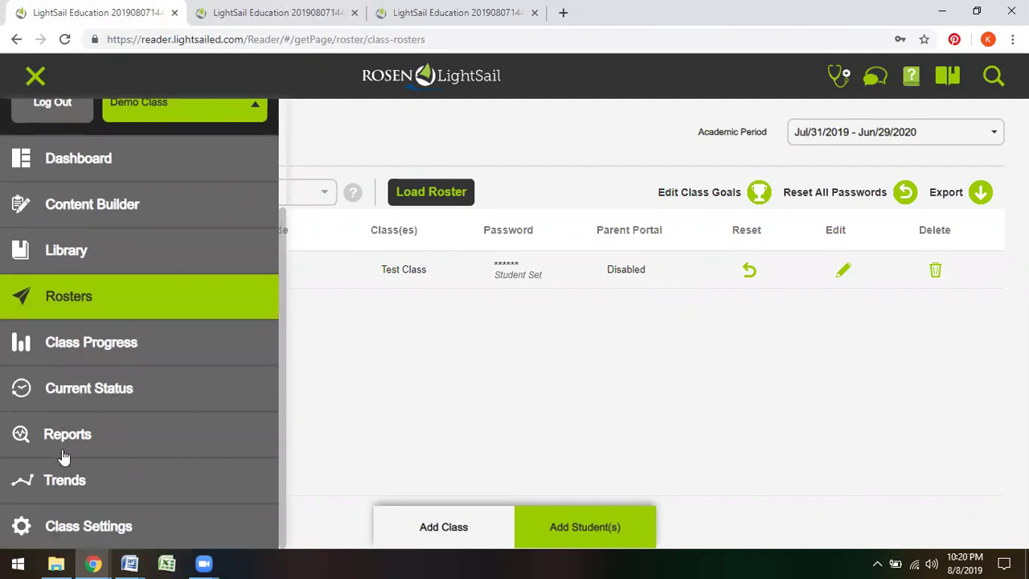
pyautogui.click(56, 527)
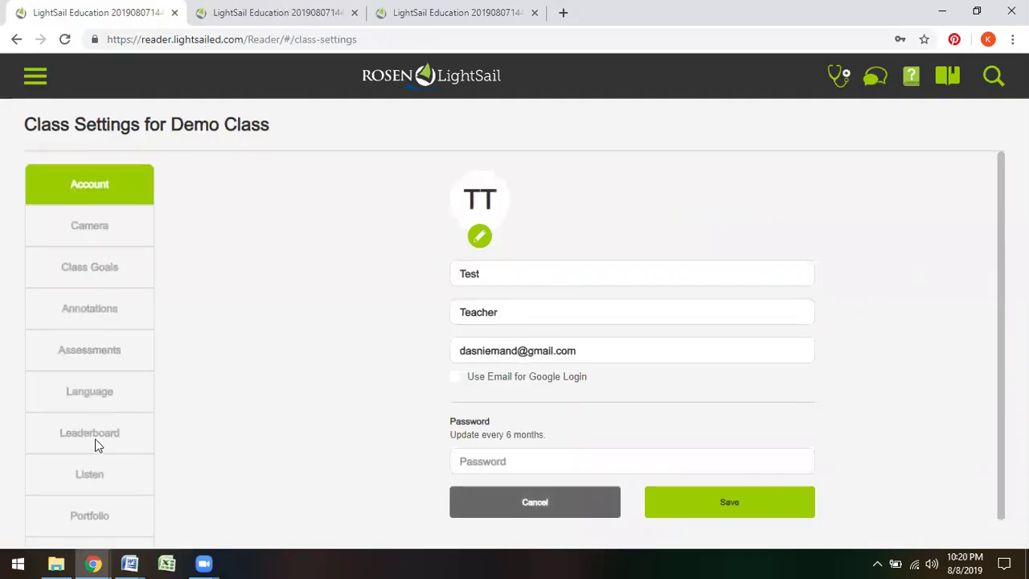
pyautogui.click(95, 442)
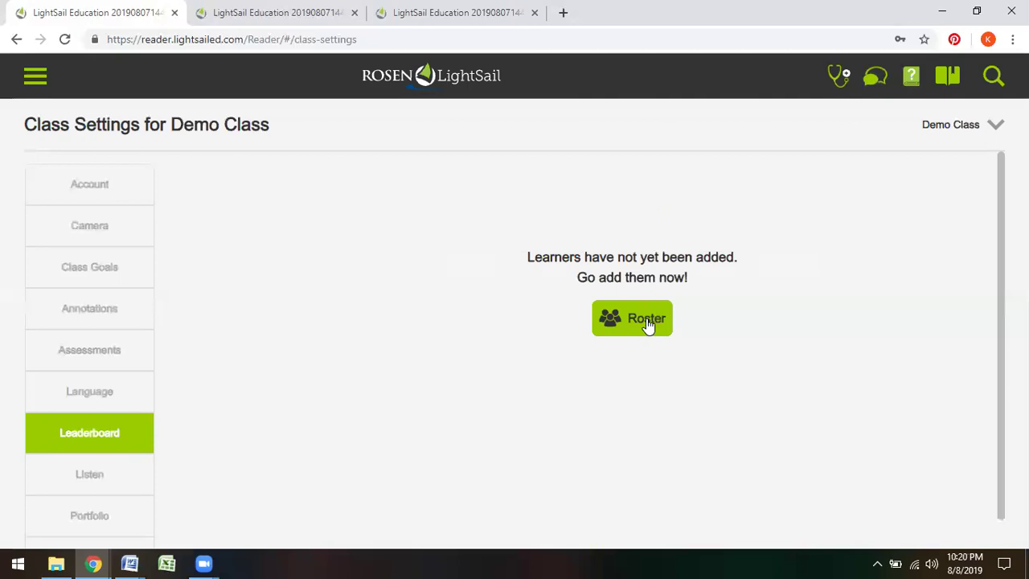
pyautogui.click(995, 129)
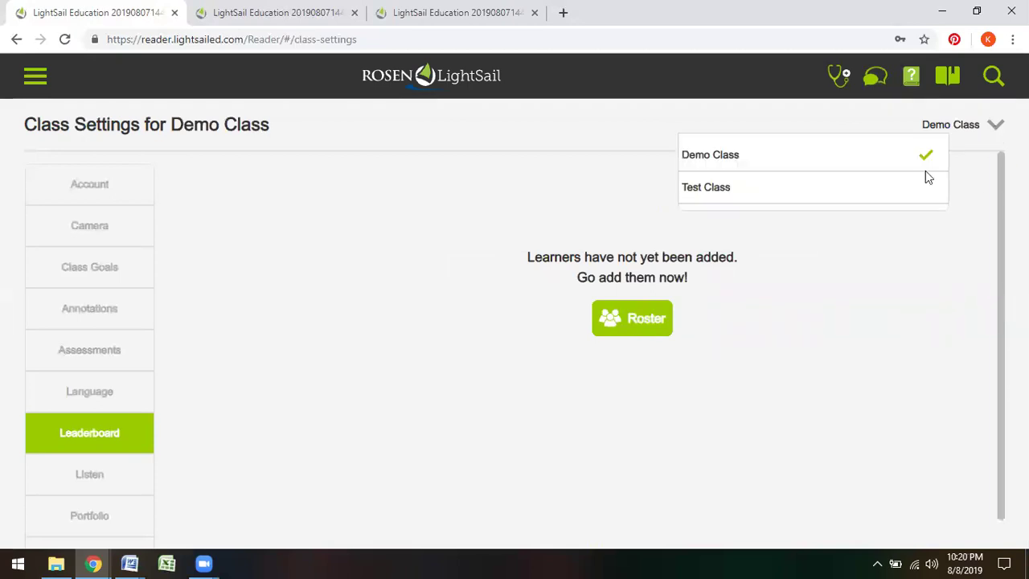
pyautogui.click(885, 195)
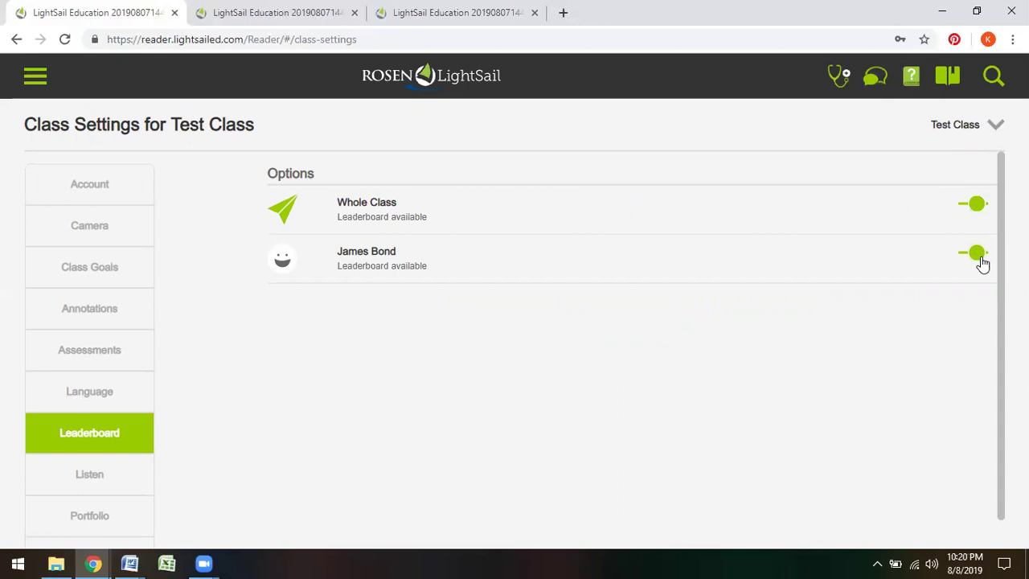
pyautogui.click(974, 205)
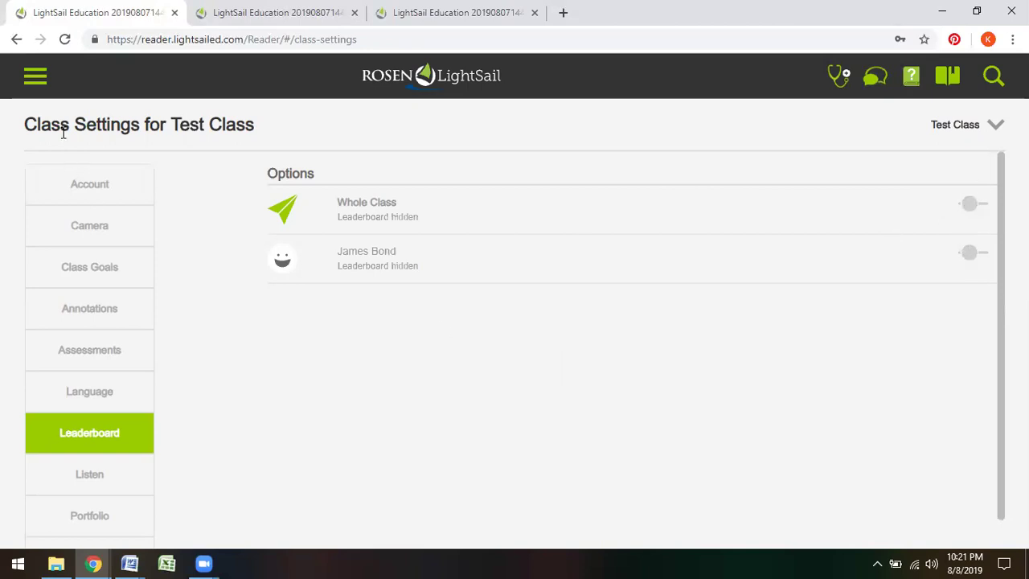
# Return to the student rosters page, and open the Class Progress page for Demo Class
pyautogui.click(35, 79)
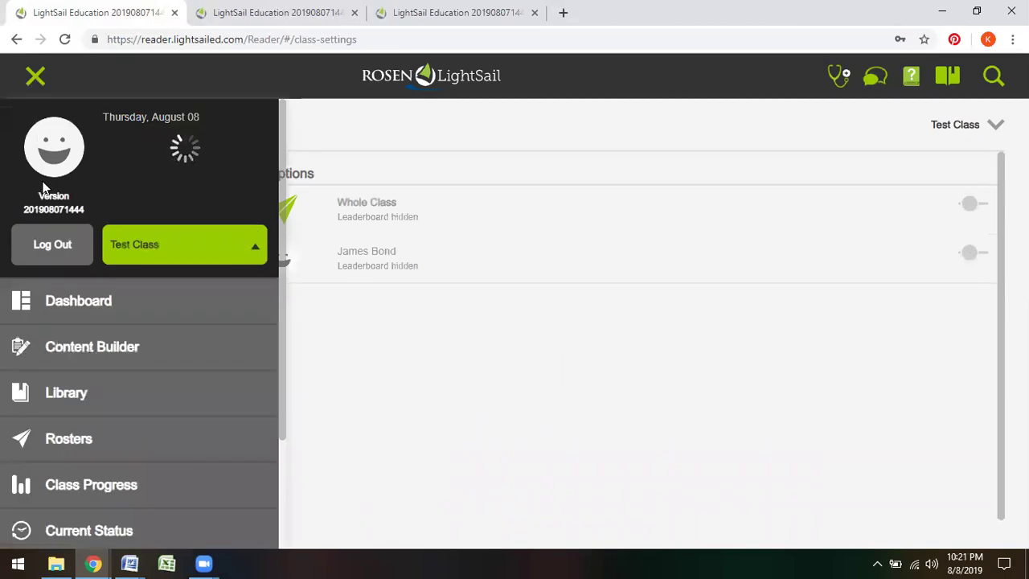
pyautogui.scroll(-2, 56, 310)
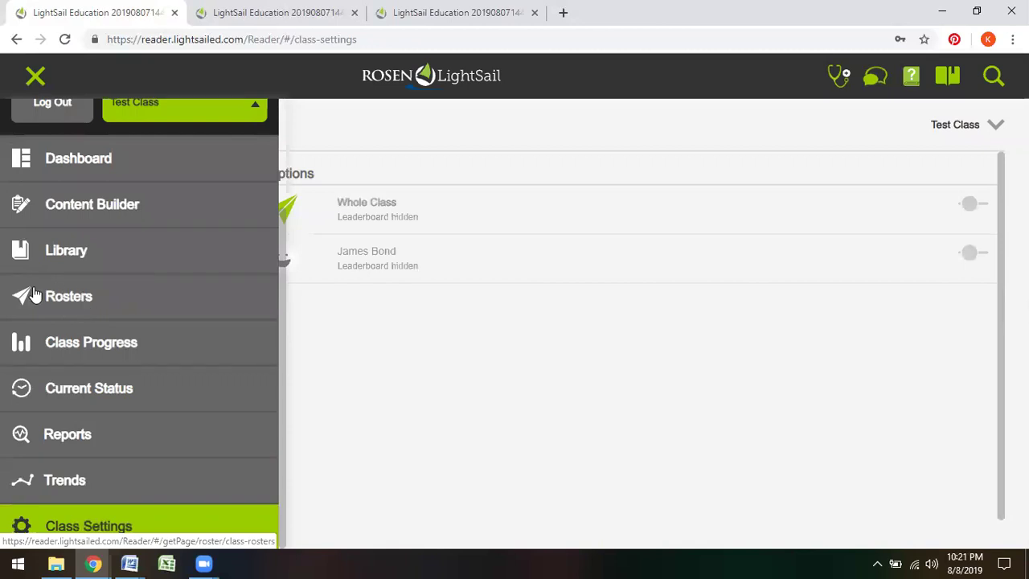
pyautogui.click(69, 304)
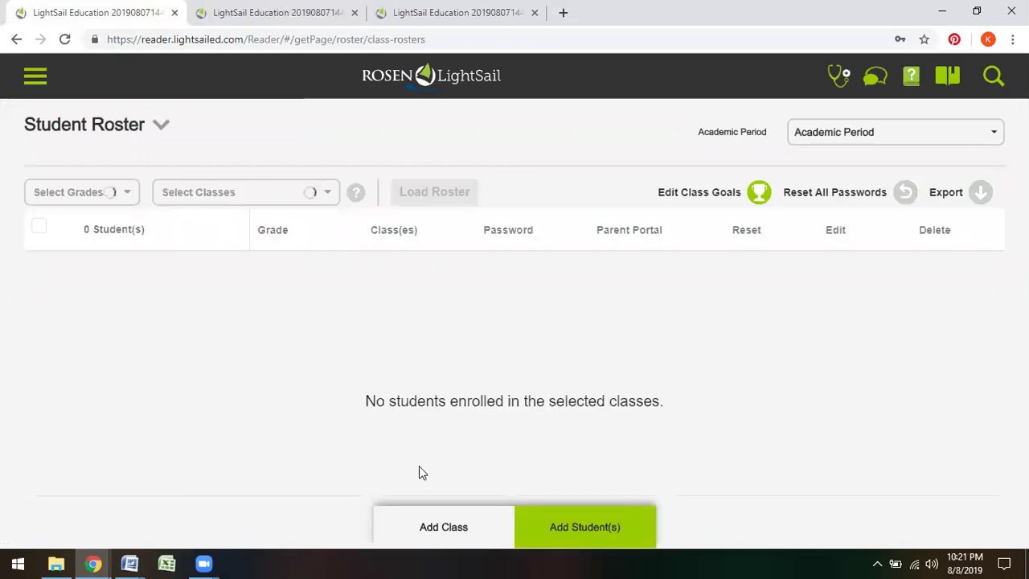
pyautogui.click(44, 83)
pyautogui.scroll(-2, 65, 369)
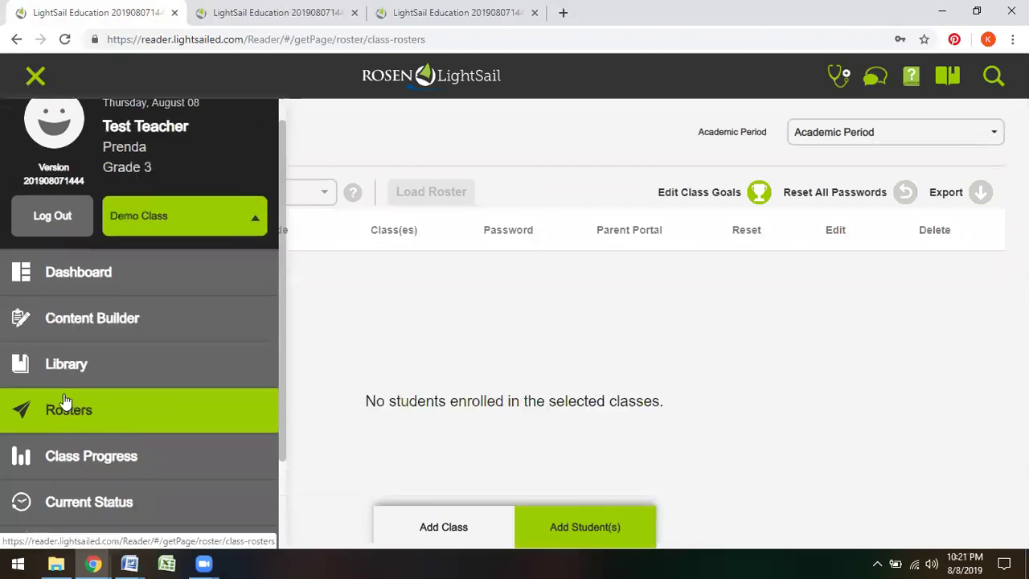
pyautogui.click(62, 391)
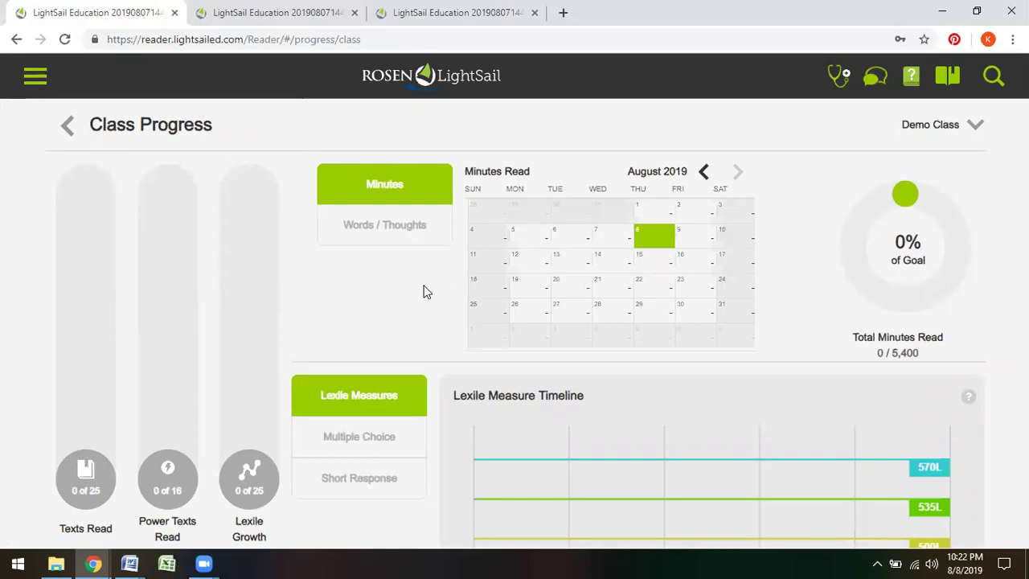
# Review the pages available to the teacher, and open the Dashboard for Demo Class
pyautogui.click(37, 81)
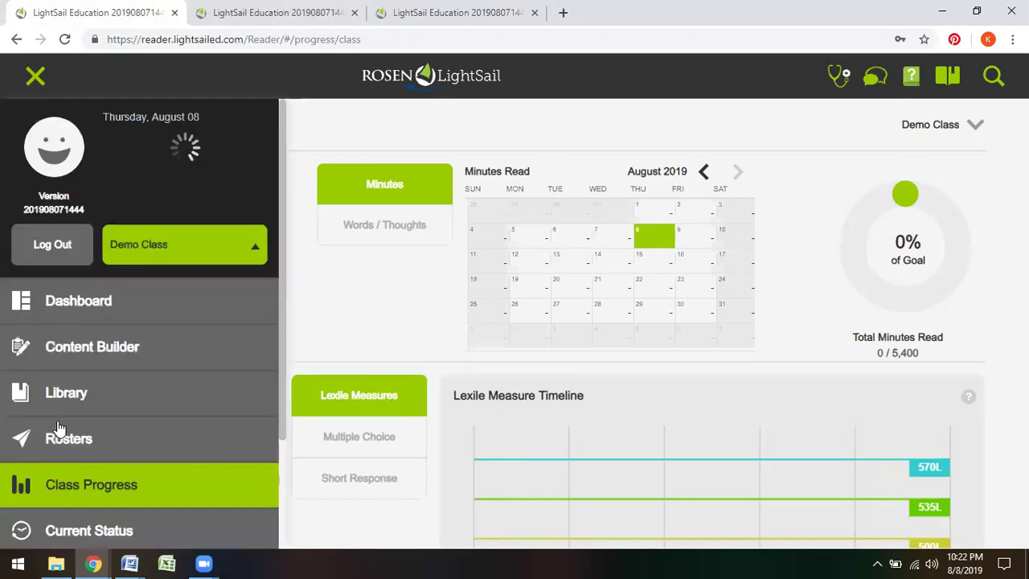
pyautogui.scroll(-2, 57, 430)
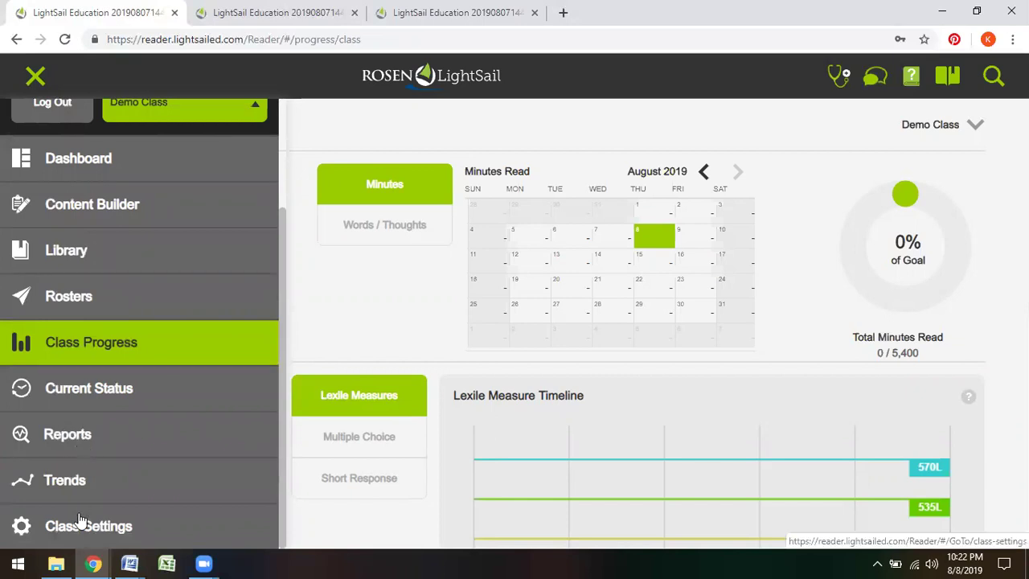
pyautogui.scroll(2, 40, 213)
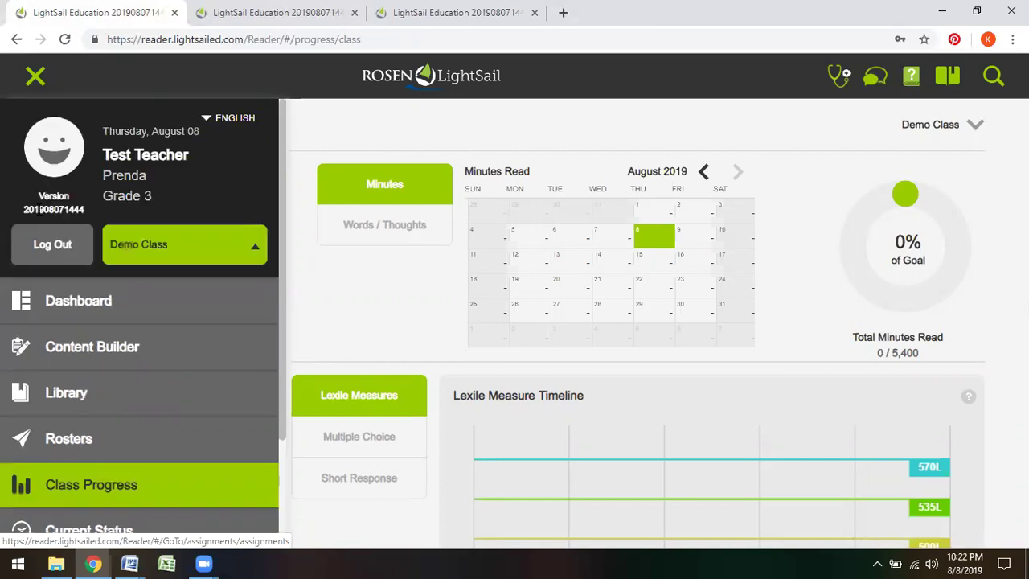
pyautogui.click(65, 299)
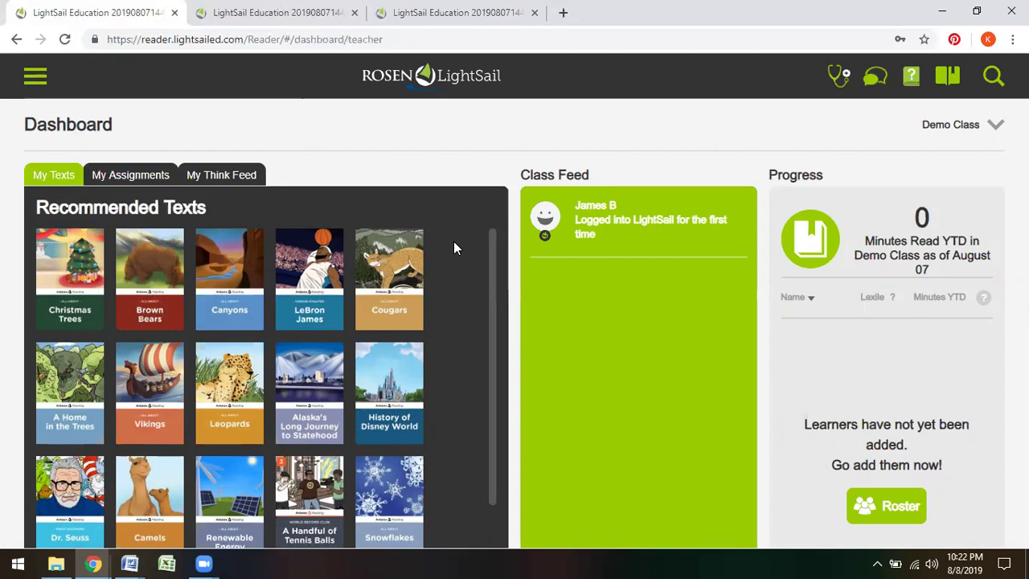
# On the student login page, highlight the reader.lightsailed.com address, and log in to the student account with its password
pyautogui.click(415, 14)
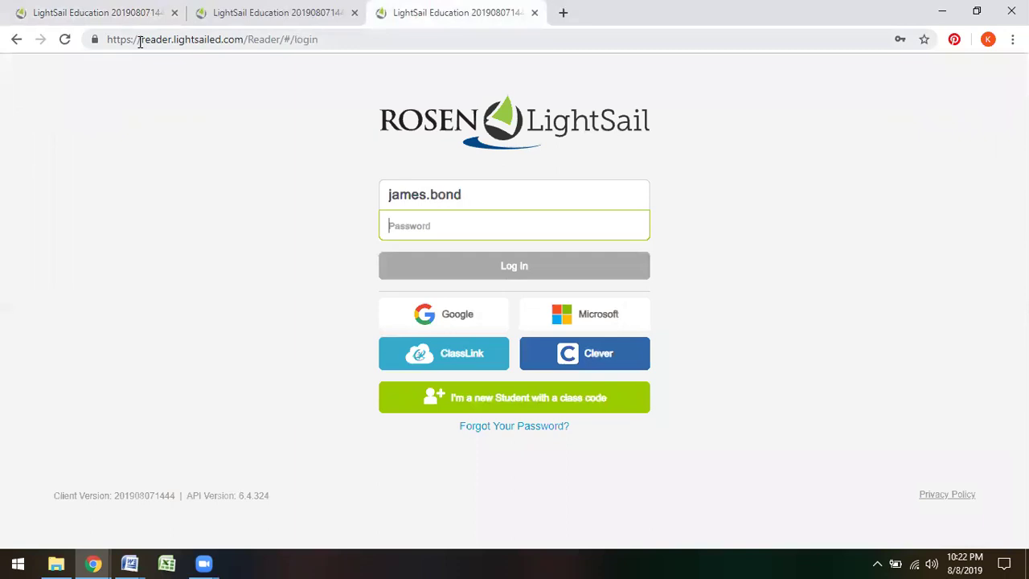
pyautogui.moveTo(141, 40); pyautogui.dragTo(246, 40)
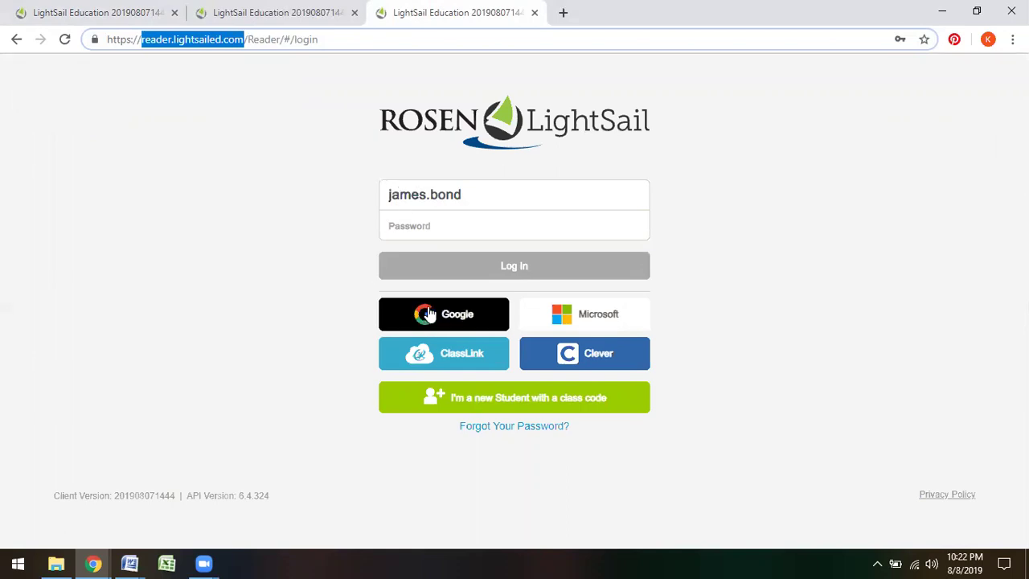
pyautogui.click(425, 225)
pyautogui.write('•••••')
pyautogui.click(484, 273)
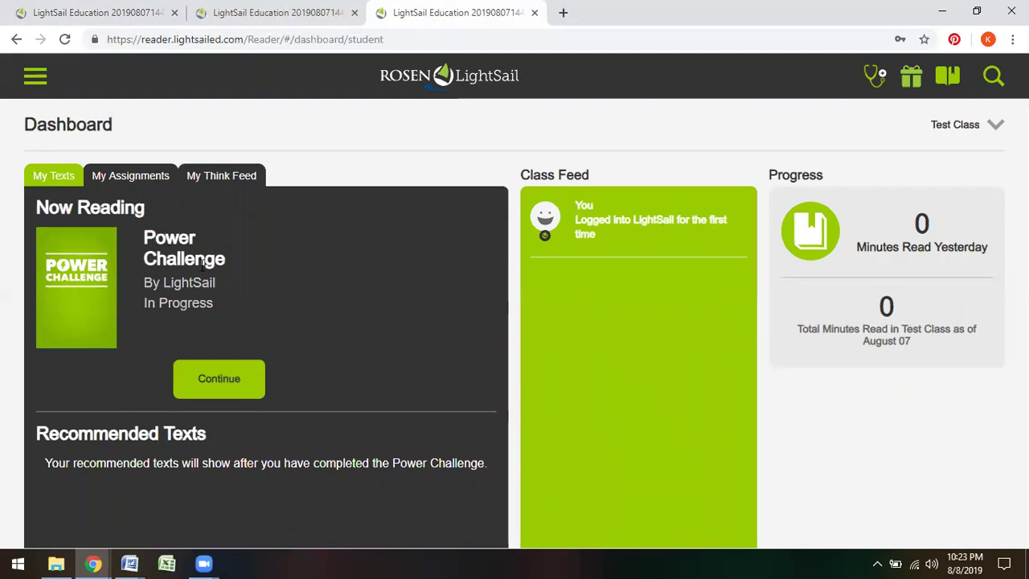
# Continue the student's Power Challenge, submit "noise" as the answer to Question 4, and return to the student Dashboard
pyautogui.click(231, 386)
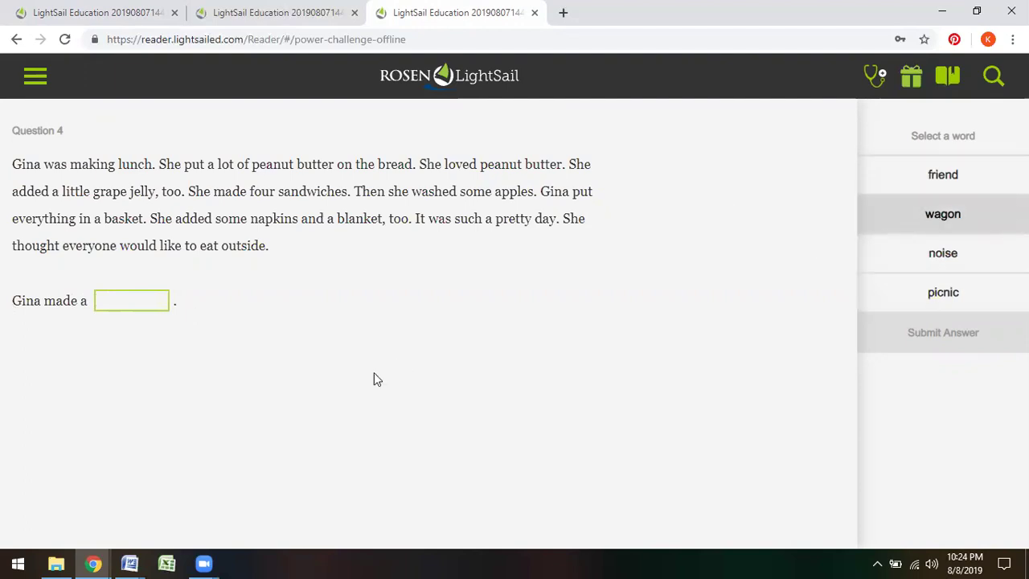
pyautogui.click(929, 254)
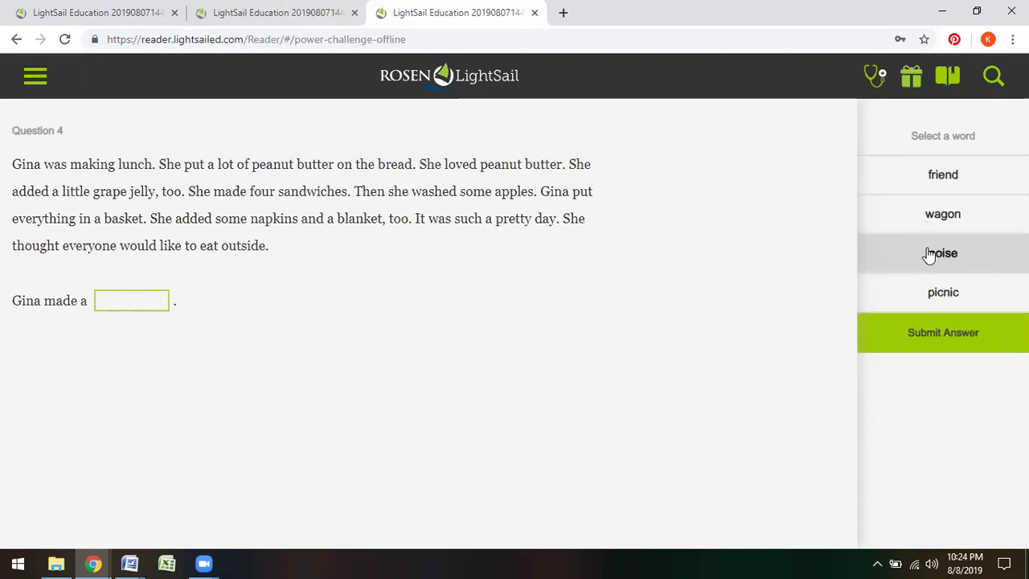
pyautogui.click(954, 343)
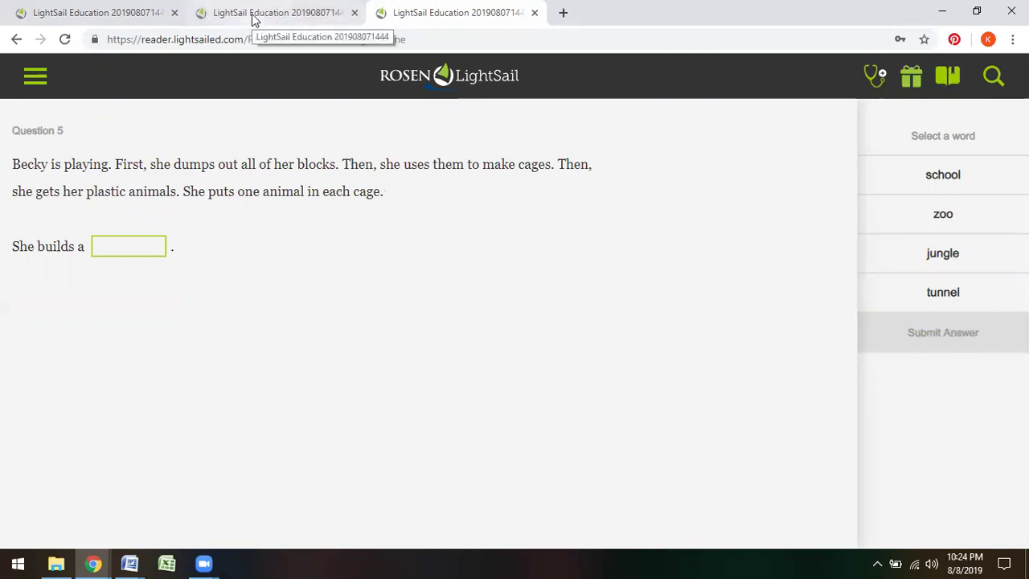
pyautogui.click(36, 81)
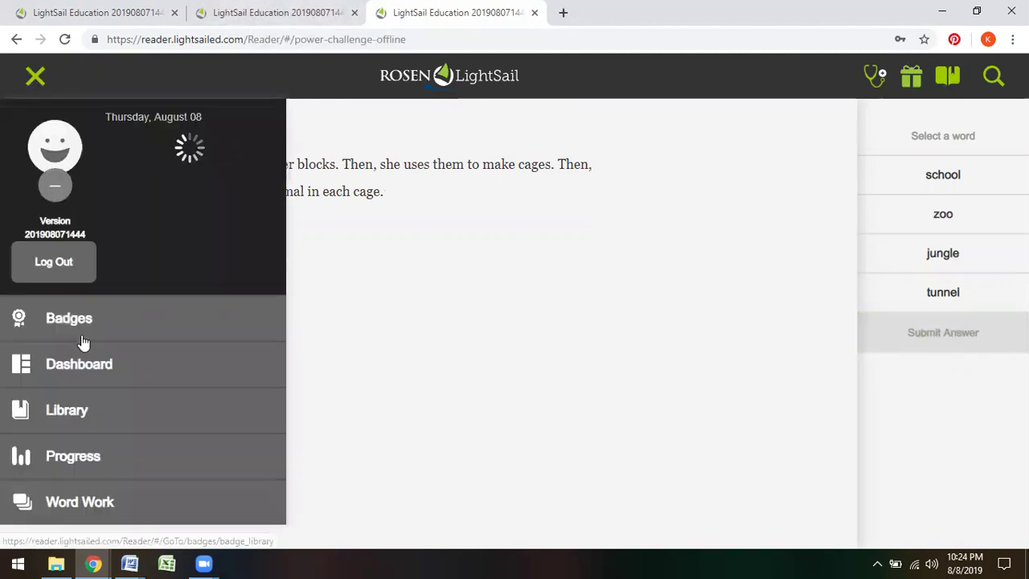
pyautogui.click(78, 364)
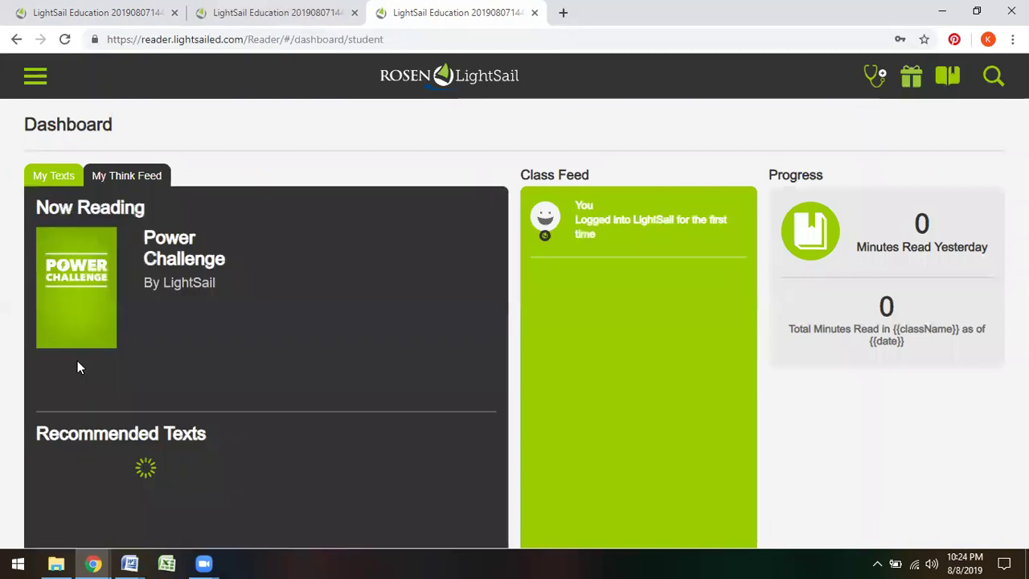
# View the teacher Dashboard for Demo Class, check the student login page, and return to the teacher Dashboard
pyautogui.click(97, 14)
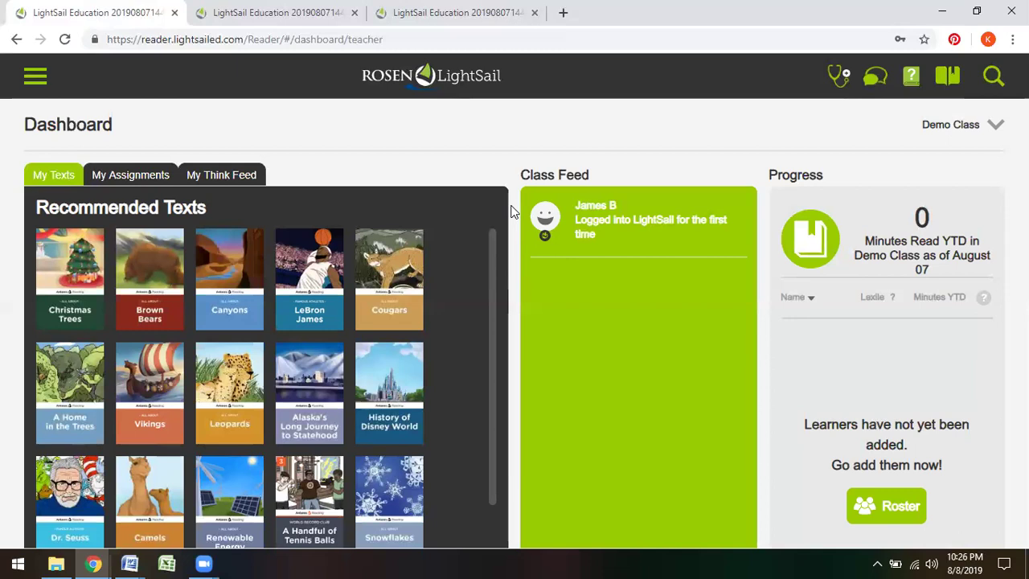
pyautogui.click(474, 22)
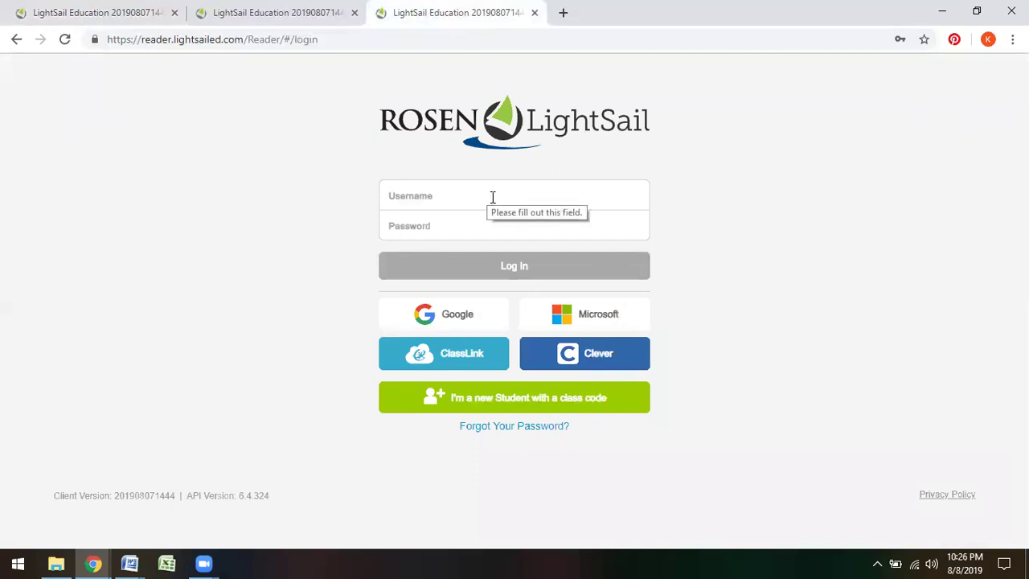
pyautogui.click(64, 12)
pyautogui.moveTo(372, 263)
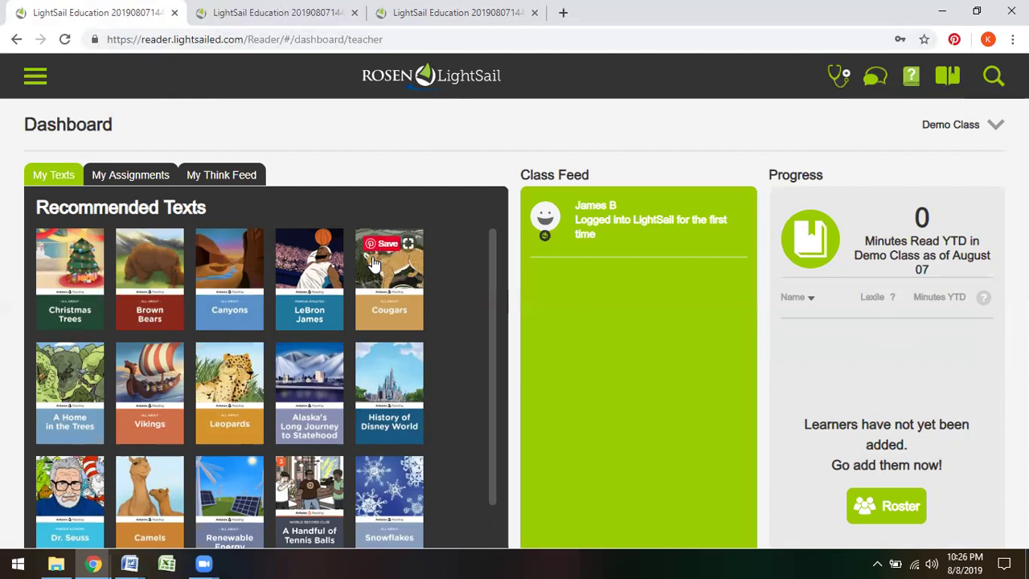